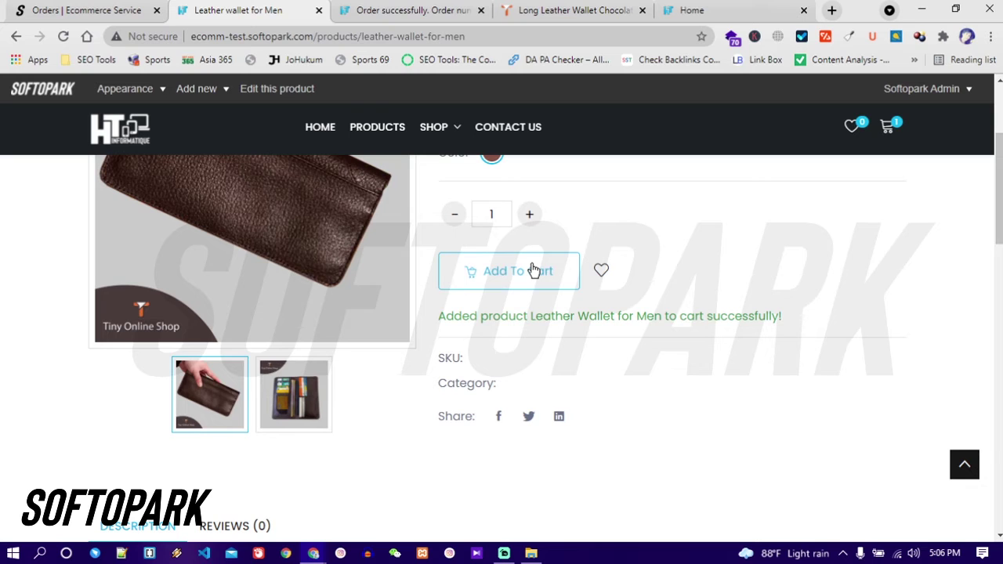
Start checkout for the Leather Wallet for Men in the cart and fill in the shipping information from the first saved address
{"action": "left_click", "coordinate": [887, 127]}
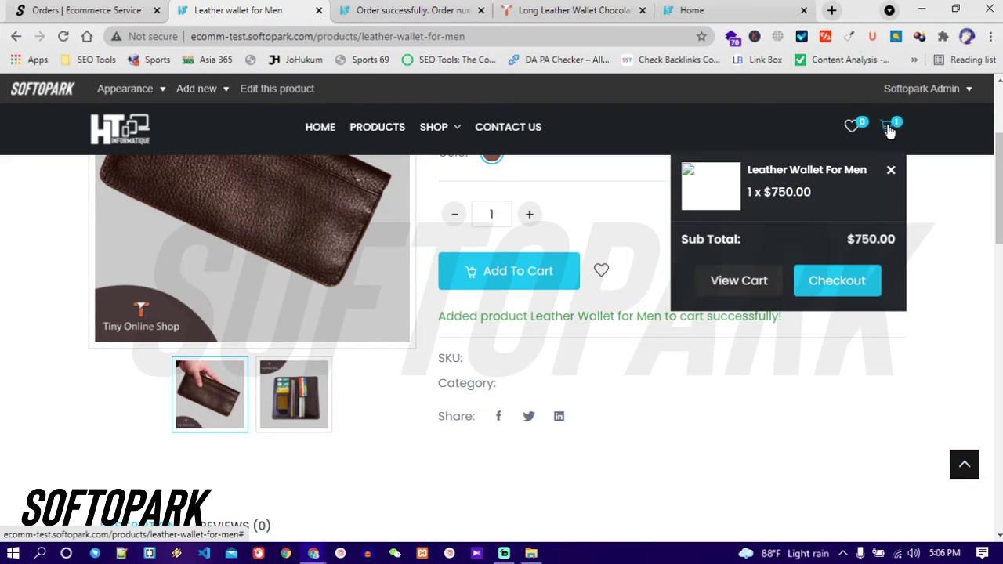
{"action": "left_click", "coordinate": [852, 285]}
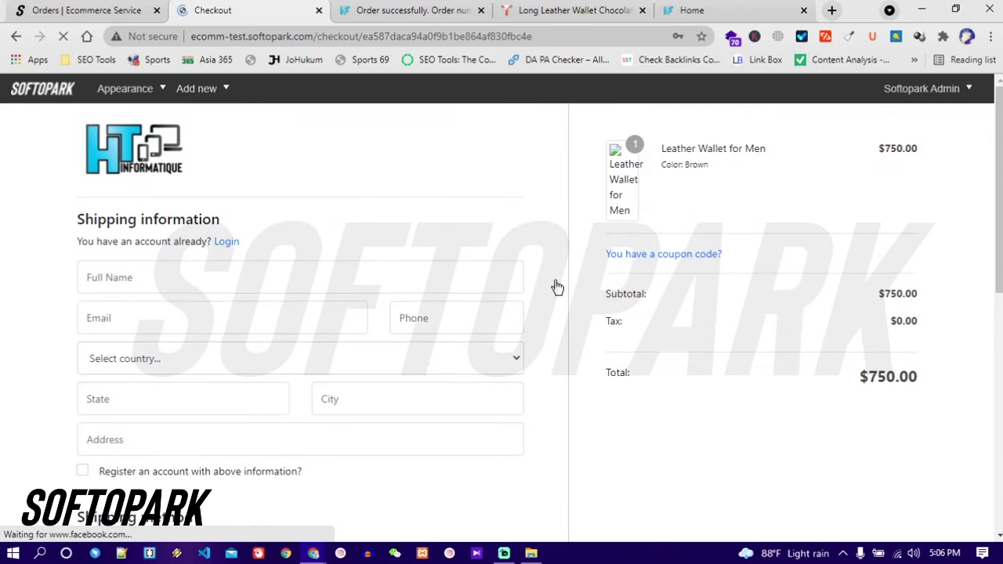
{"action": "left_click", "coordinate": [217, 269]}
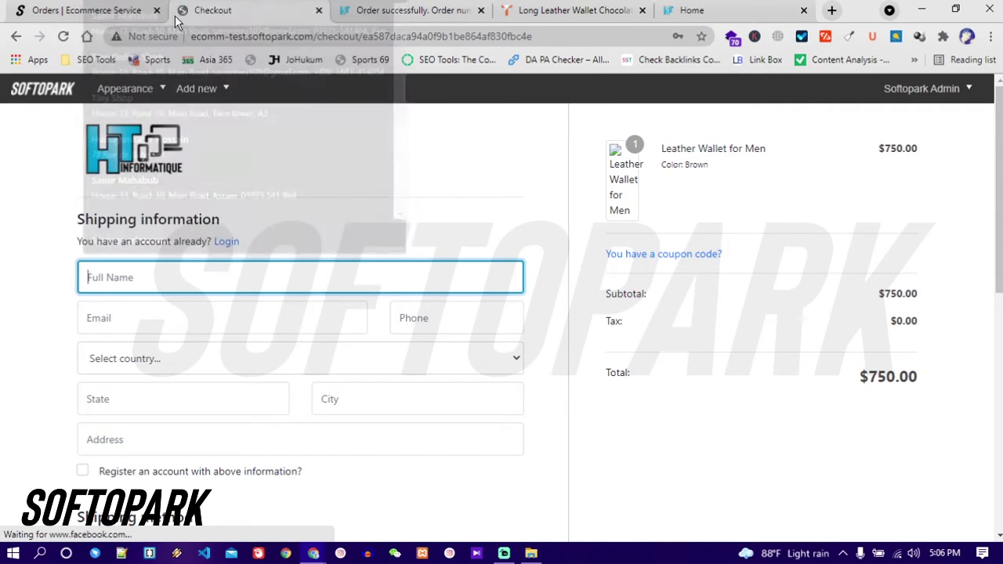
{"action": "left_click", "coordinate": [163, 269]}
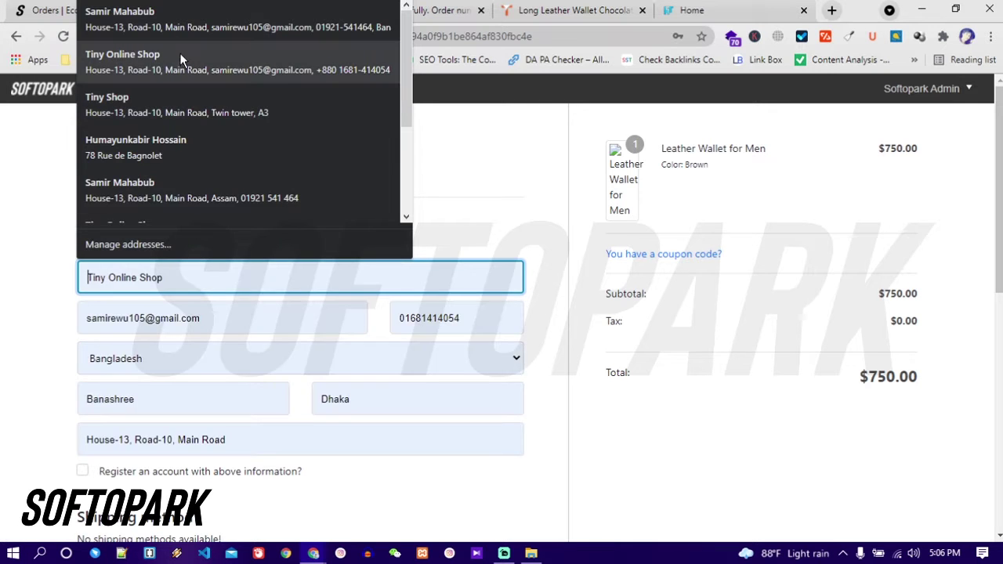
{"action": "left_click", "coordinate": [182, 27]}
Choose Free Shipping and Cash on delivery (COD), place the order, and review the order confirmation page
{"action": "scroll", "coordinate": [179, 274], "scroll_direction": "down", "scroll_amount": 3}
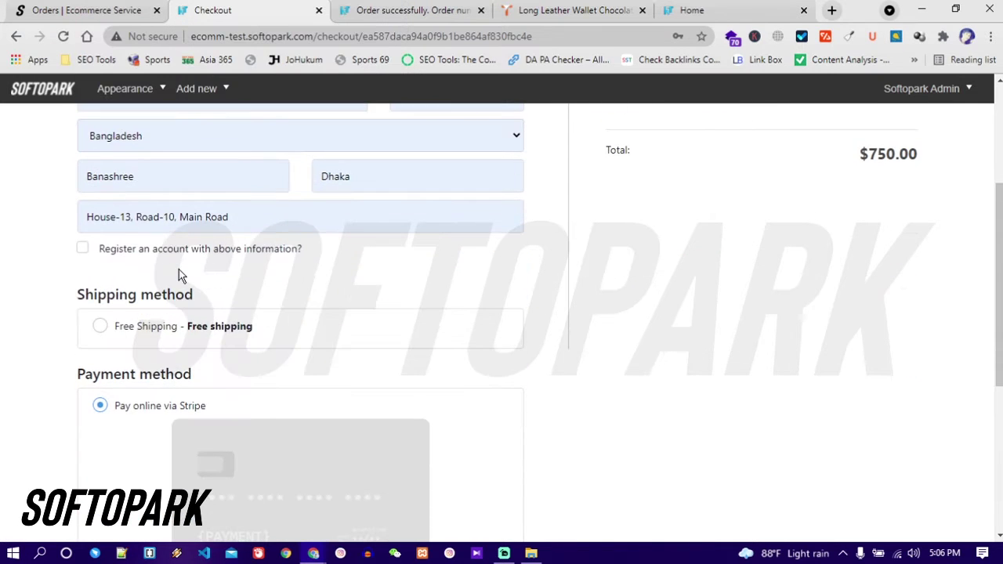
{"action": "left_click", "coordinate": [101, 270]}
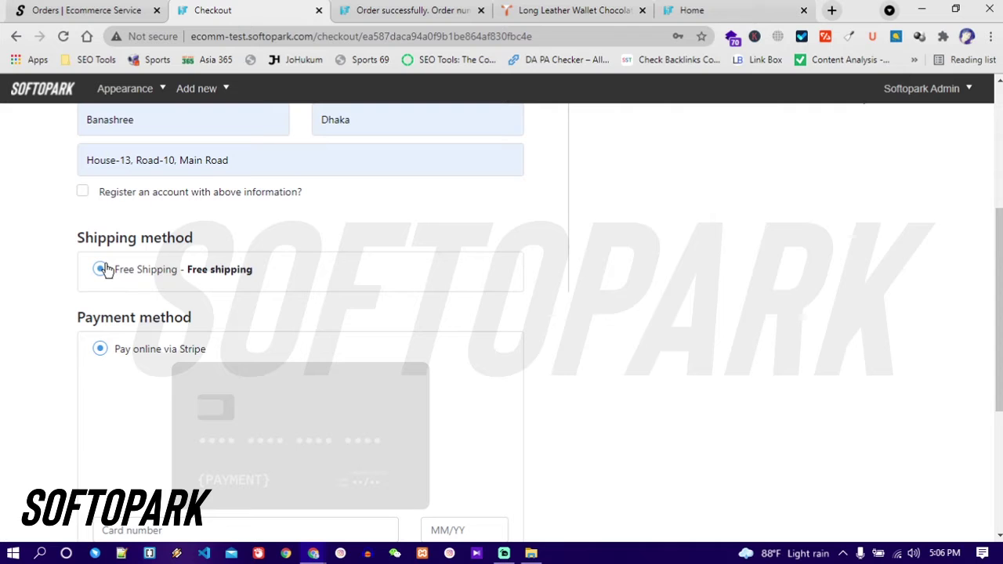
{"action": "scroll", "coordinate": [105, 270], "scroll_direction": "down", "scroll_amount": 1}
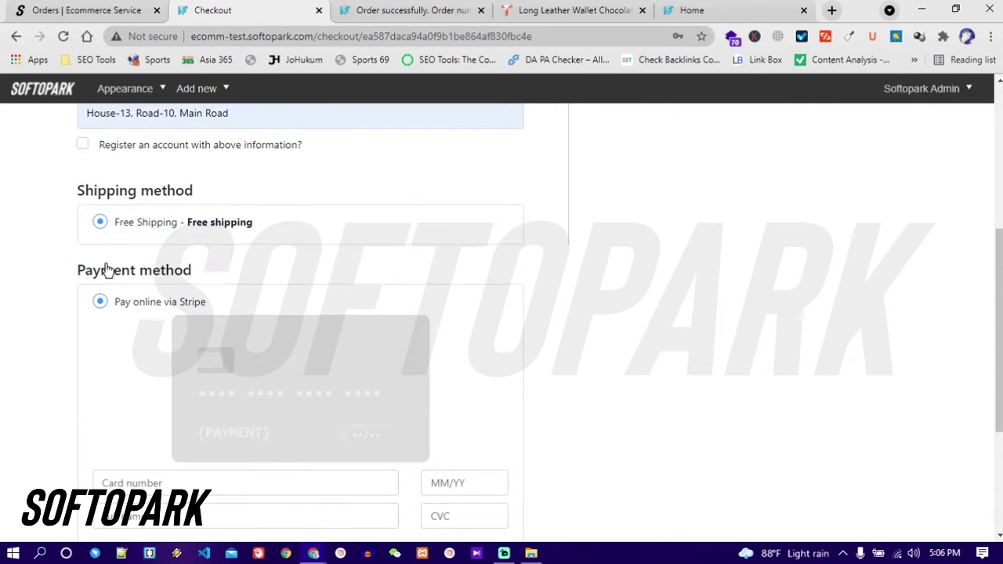
{"action": "scroll", "coordinate": [117, 406], "scroll_direction": "down", "scroll_amount": 3}
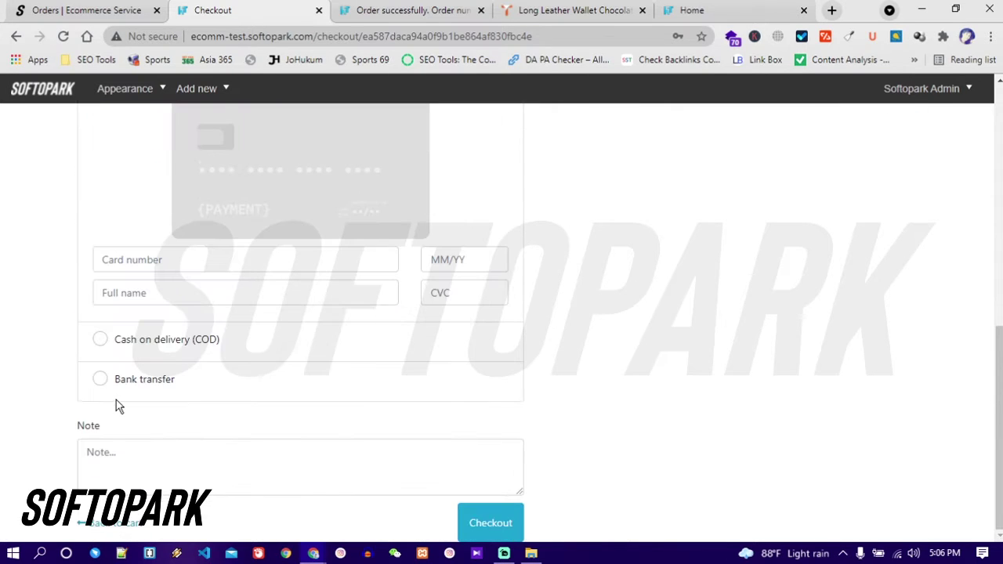
{"action": "left_click", "coordinate": [101, 340]}
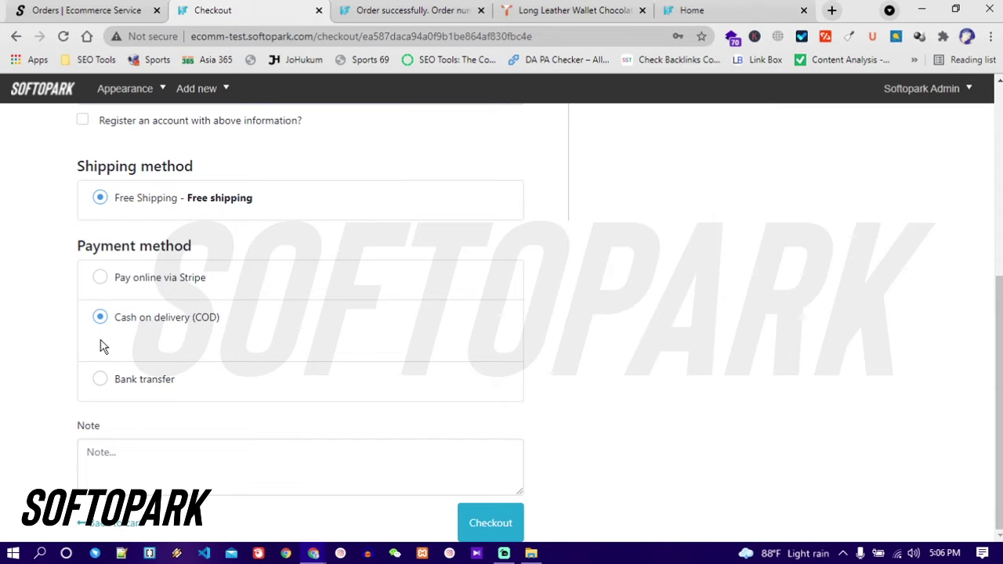
{"action": "left_click", "coordinate": [499, 527]}
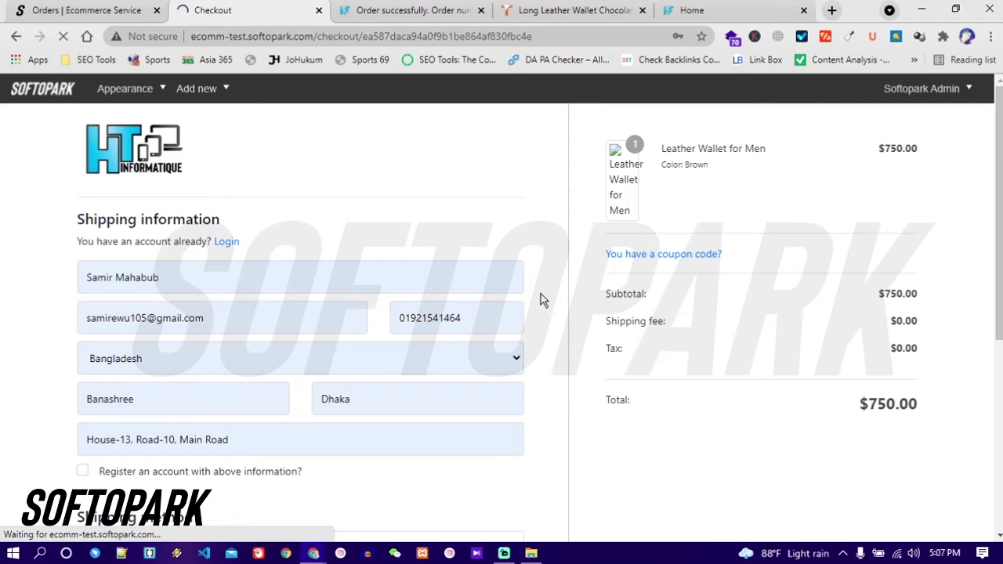
{"action": "scroll", "coordinate": [541, 296], "scroll_direction": "down", "scroll_amount": 3}
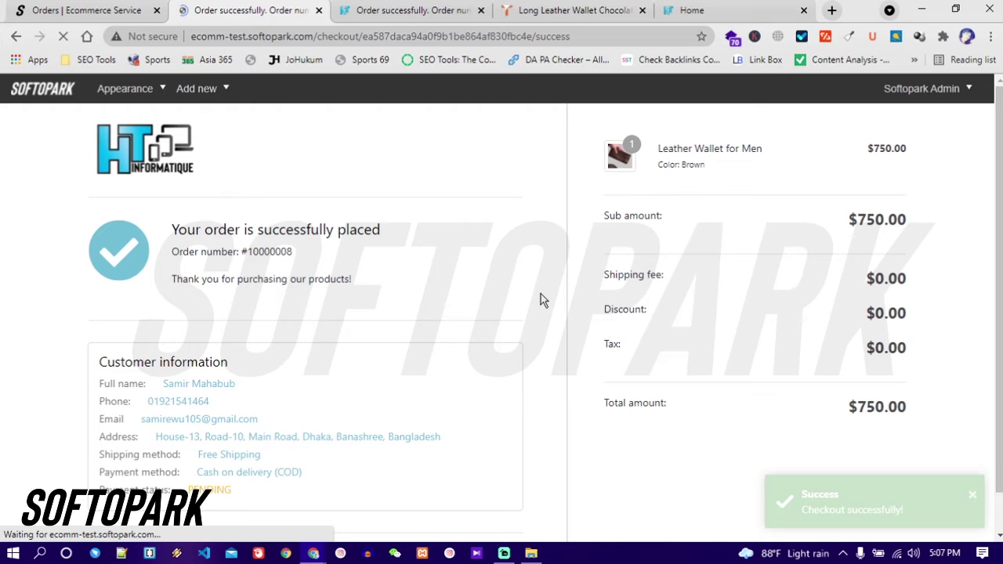
{"action": "scroll", "coordinate": [539, 298], "scroll_direction": "down", "scroll_amount": 1}
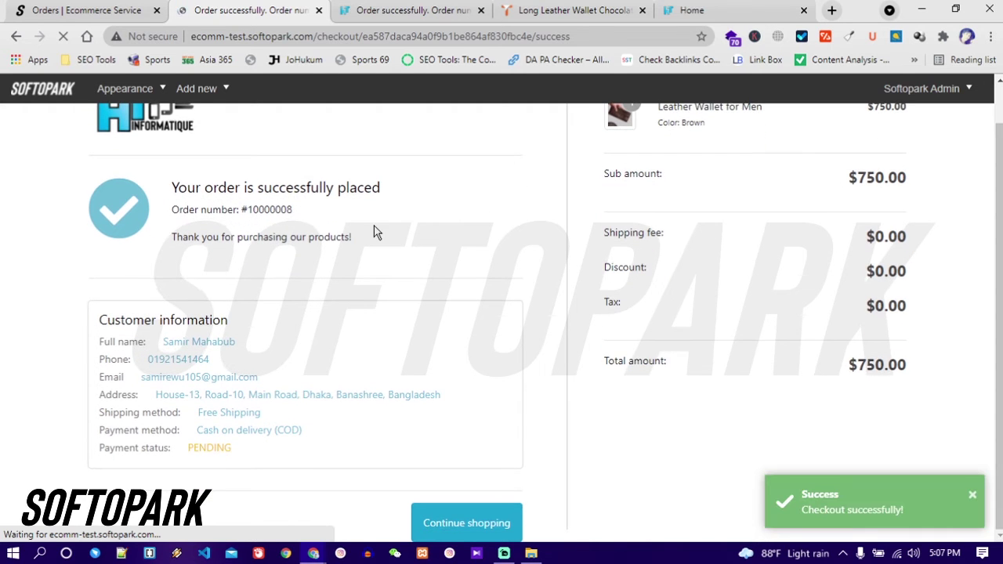
{"action": "scroll", "coordinate": [375, 232], "scroll_direction": "up", "scroll_amount": 1}
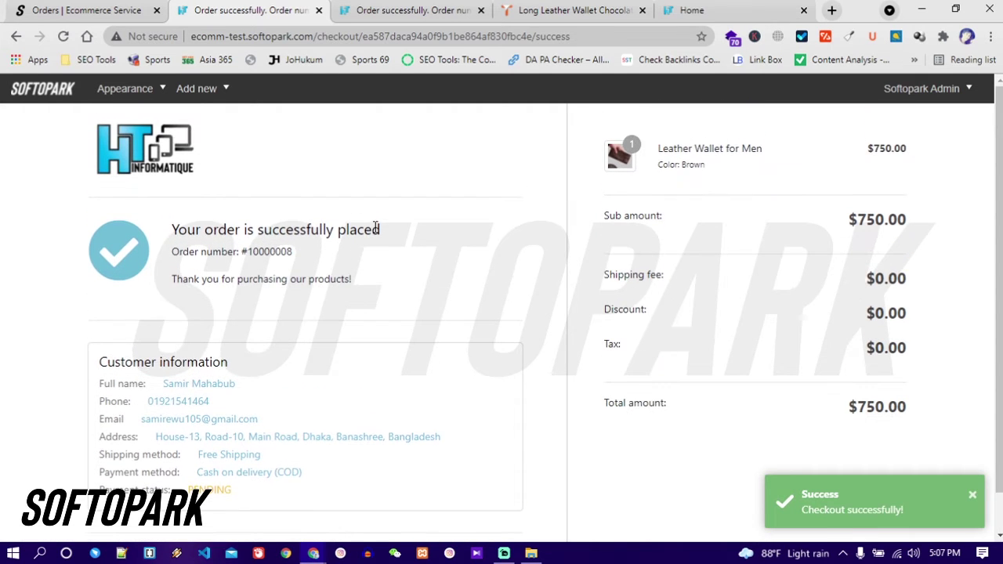
Switch to the admin Orders list under Ecommerce and reload it to bring in the new order
{"action": "left_click", "coordinate": [41, 6]}
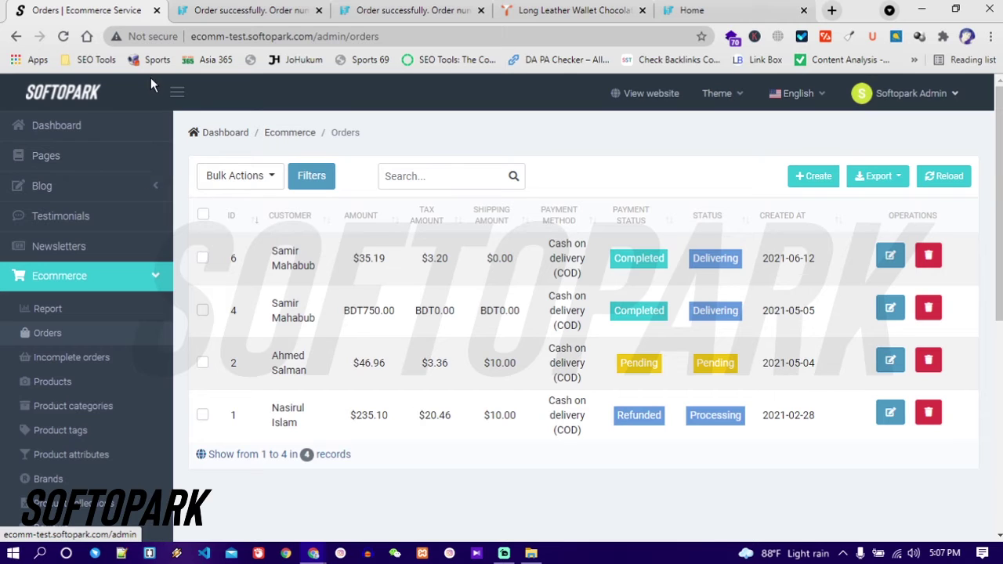
{"action": "left_click", "coordinate": [63, 37]}
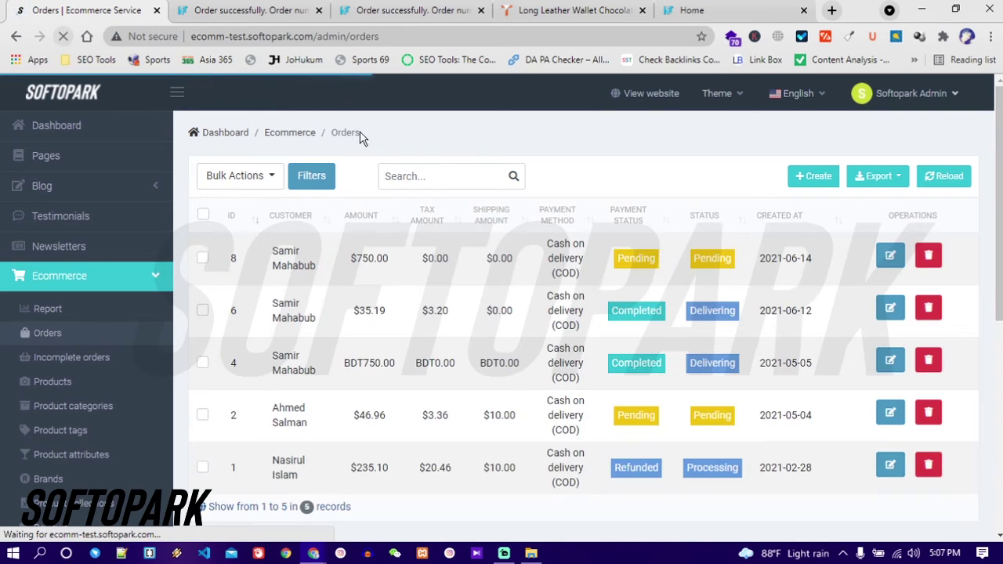
{"action": "left_click", "coordinate": [112, 278]}
{"action": "scroll", "coordinate": [112, 283], "scroll_direction": "down", "scroll_amount": 1}
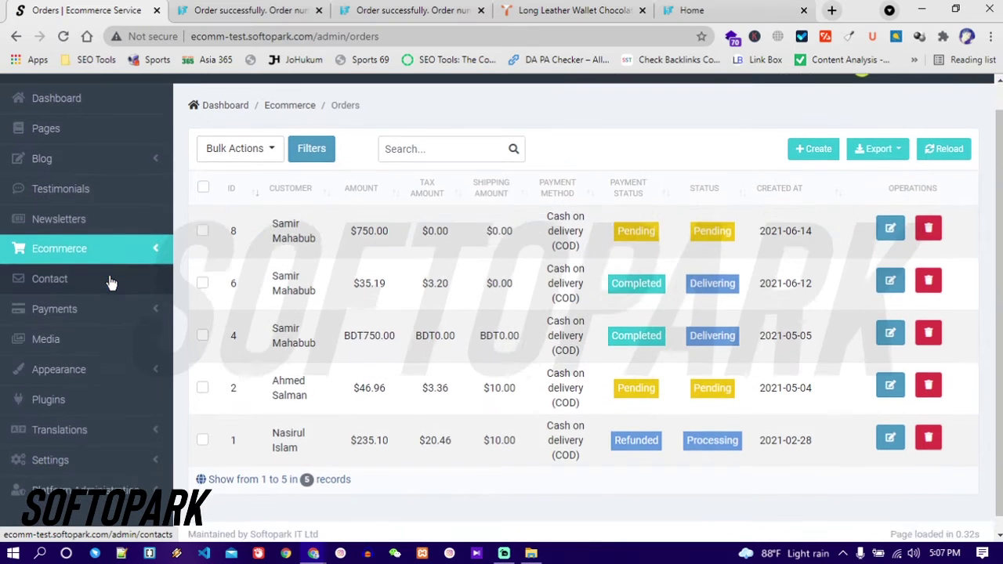
{"action": "left_click", "coordinate": [116, 237]}
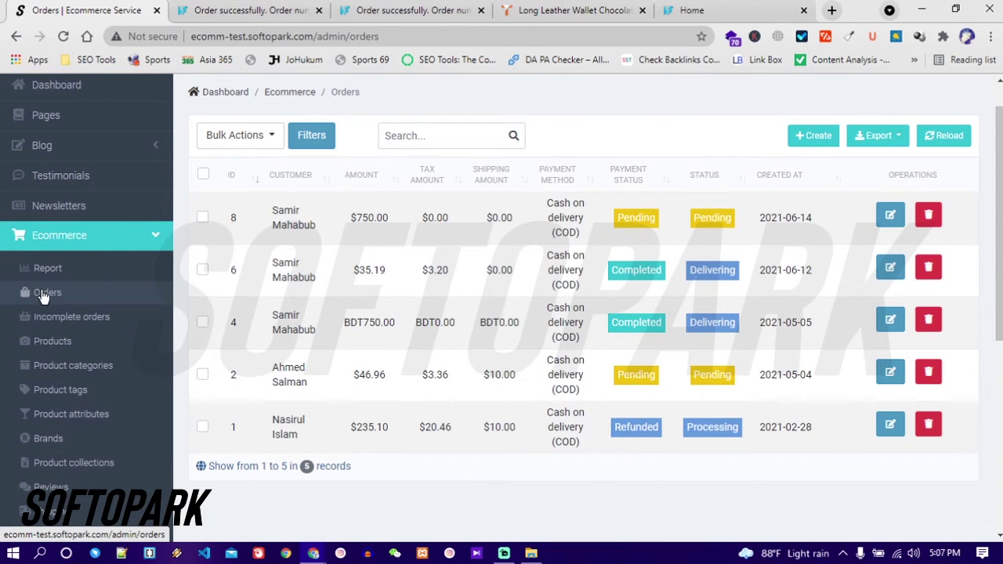
{"action": "left_click", "coordinate": [43, 295]}
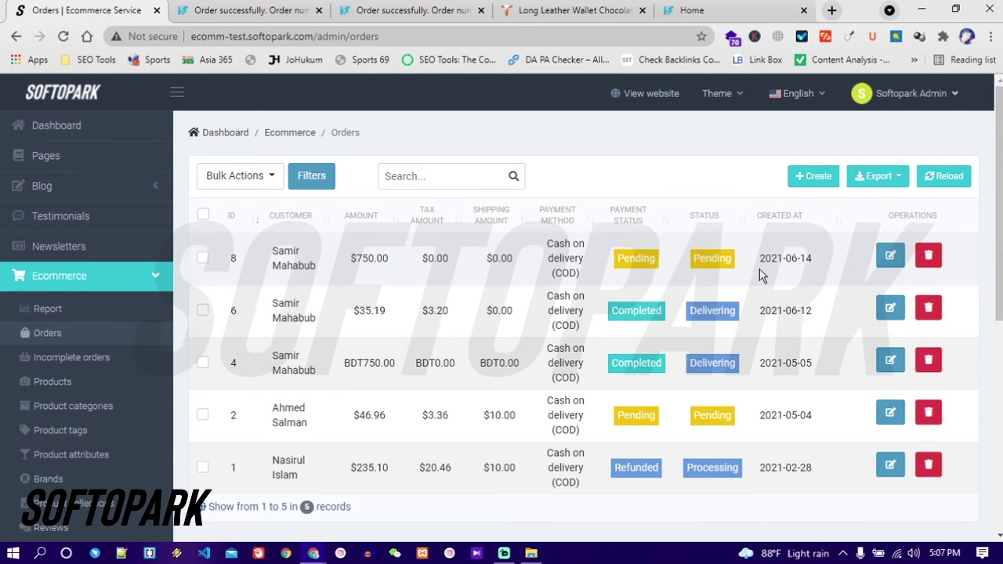
Open the newest order for editing, review its details, and confirm both its cash on delivery payment and the order
{"action": "left_click", "coordinate": [891, 258]}
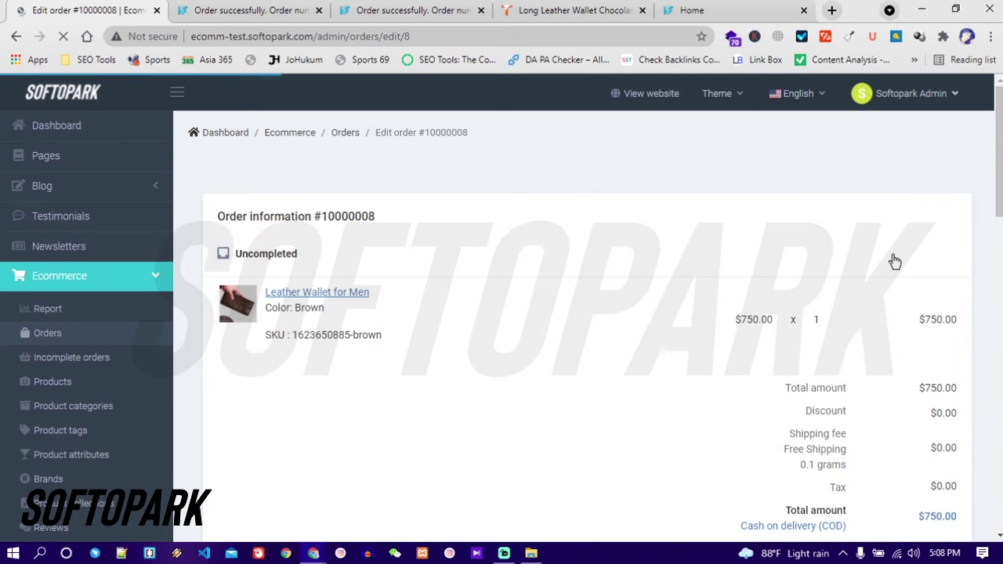
{"action": "scroll", "coordinate": [726, 319], "scroll_direction": "down", "scroll_amount": 1}
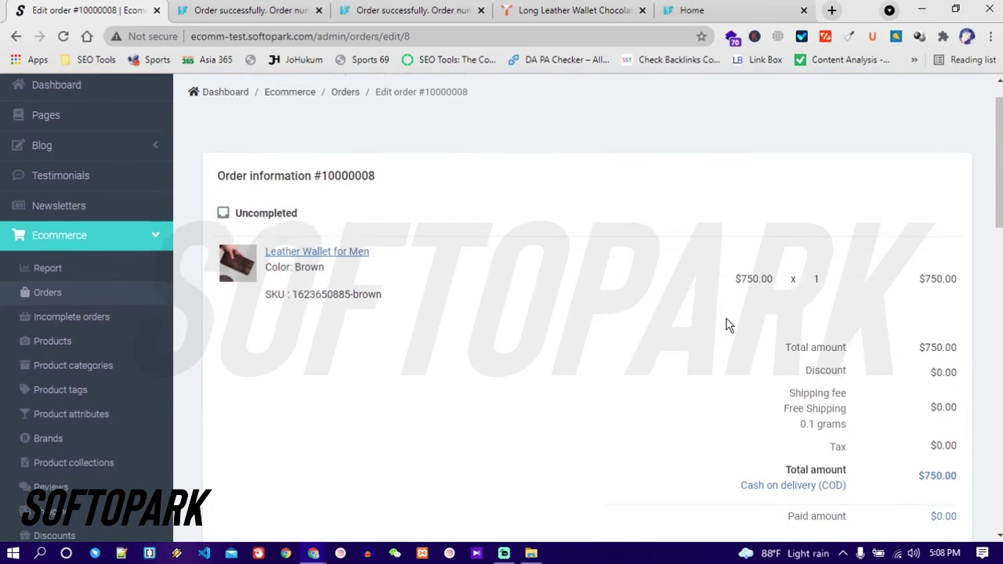
{"action": "scroll", "coordinate": [726, 319], "scroll_direction": "down", "scroll_amount": 5}
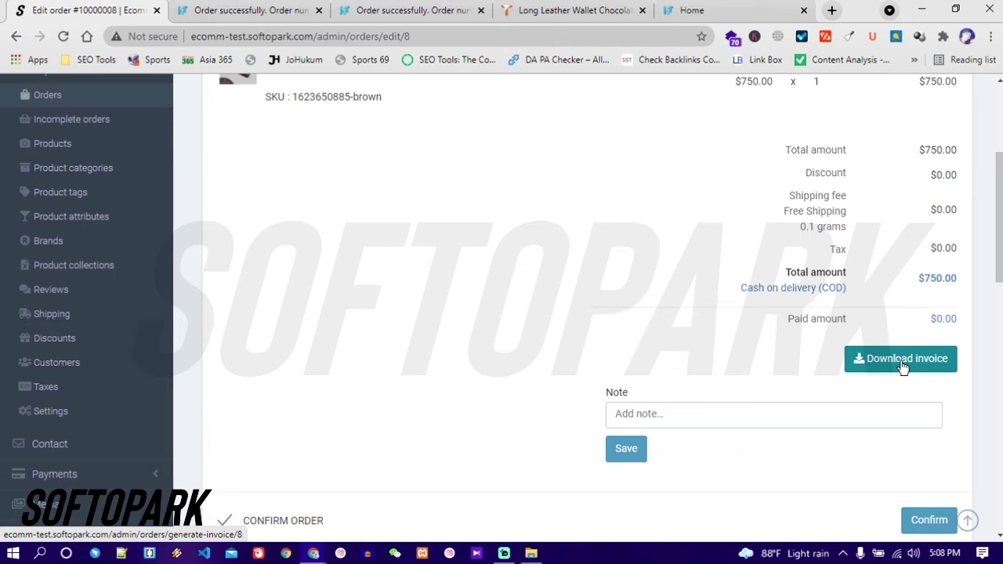
{"action": "scroll", "coordinate": [688, 341], "scroll_direction": "down", "scroll_amount": 3}
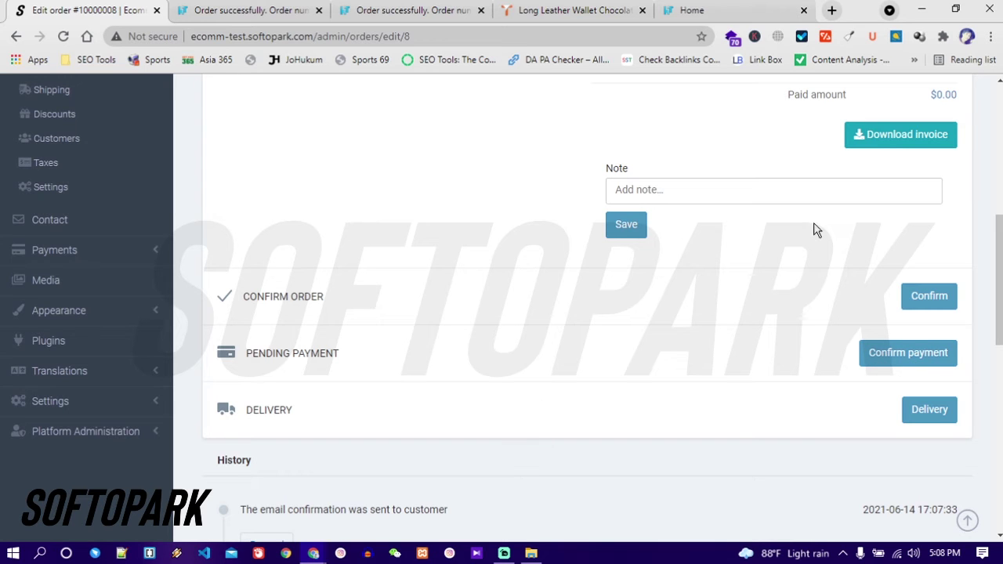
{"action": "left_click", "coordinate": [884, 357]}
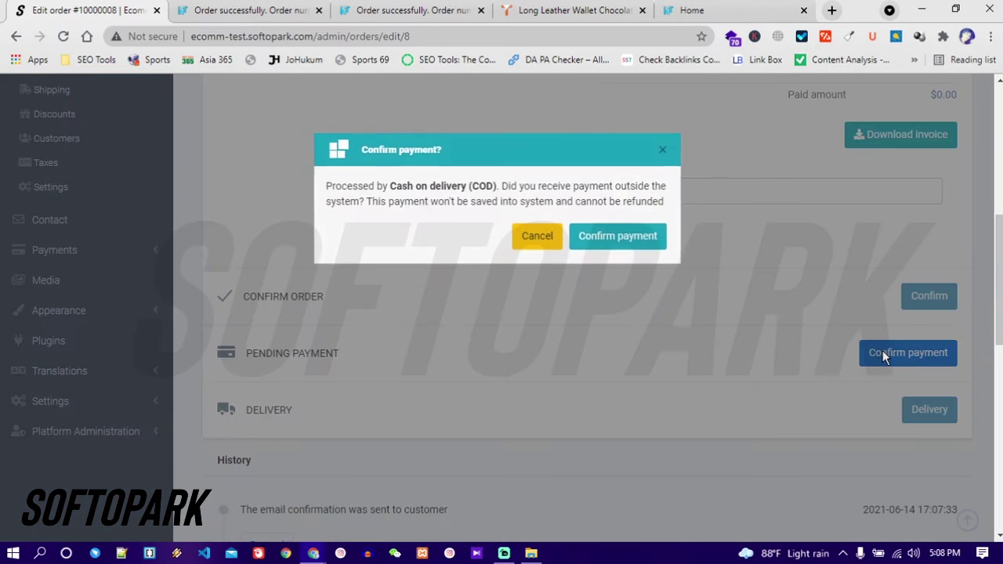
{"action": "left_click", "coordinate": [600, 239]}
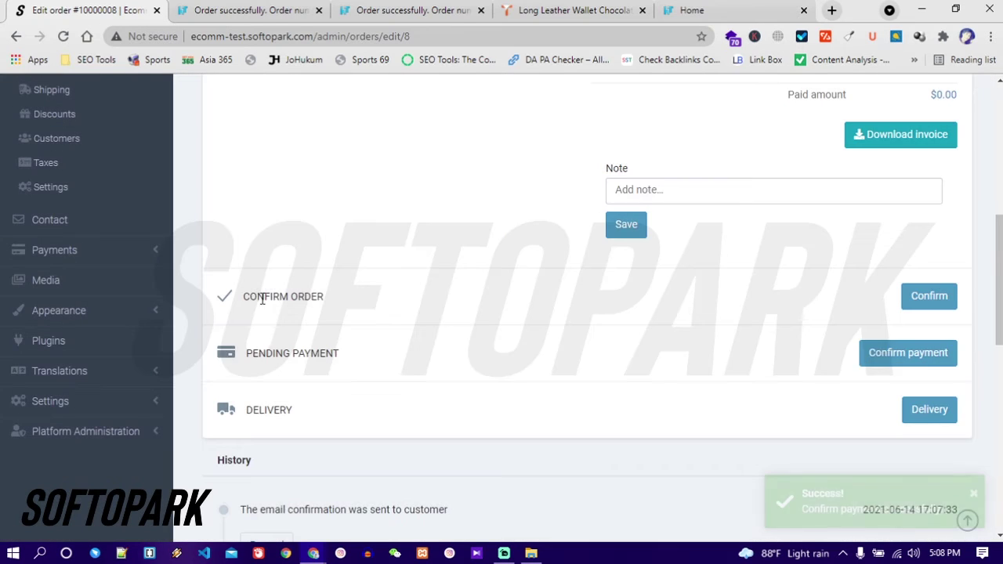
{"action": "left_click", "coordinate": [927, 301]}
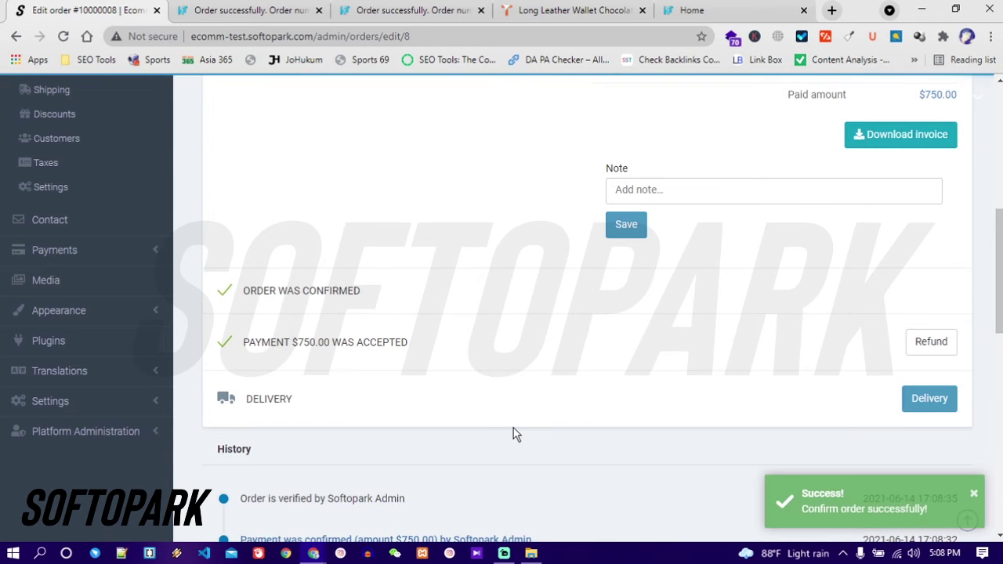
Complete the order's delivery form with its preset details, leaving the note and shipment code blank, and send it to shipping
{"action": "scroll", "coordinate": [513, 430], "scroll_direction": "down", "scroll_amount": 3}
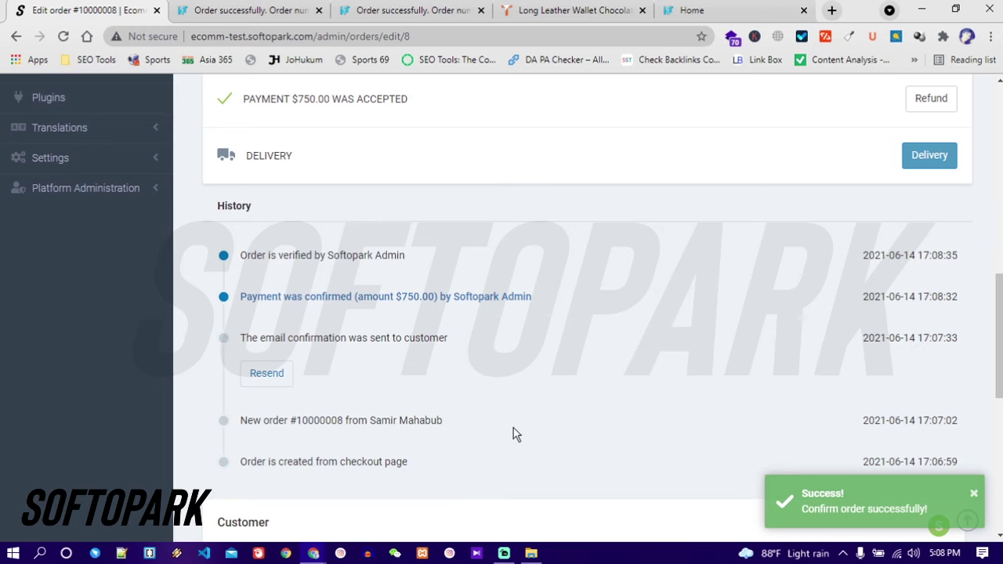
{"action": "left_click", "coordinate": [924, 162]}
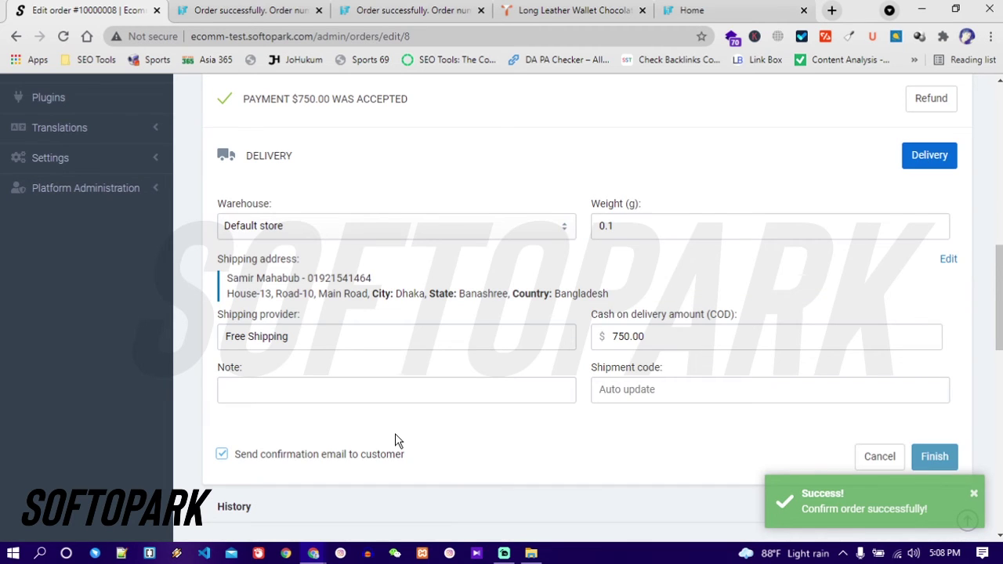
{"action": "scroll", "coordinate": [396, 441], "scroll_direction": "down", "scroll_amount": 1}
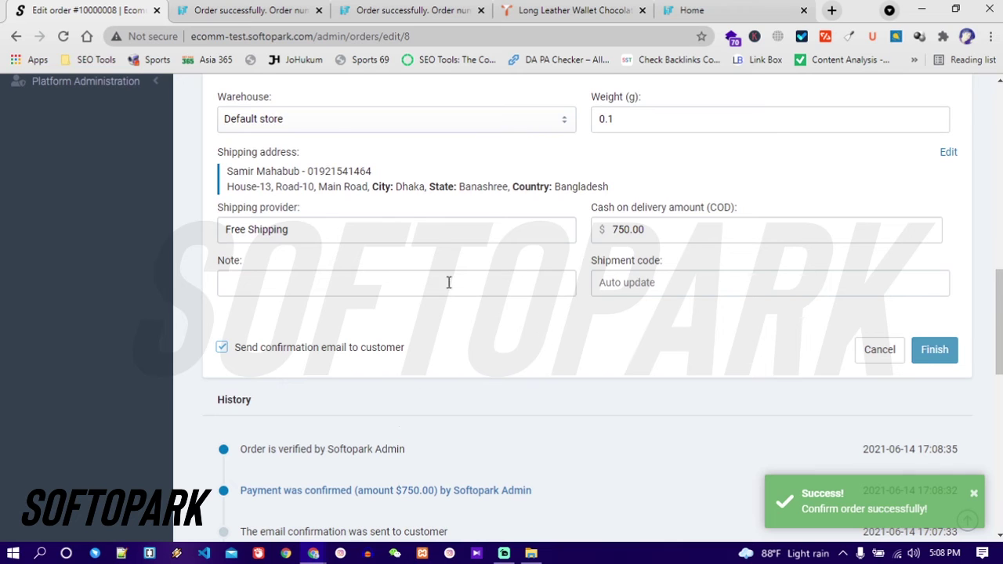
{"action": "left_click", "coordinate": [400, 277]}
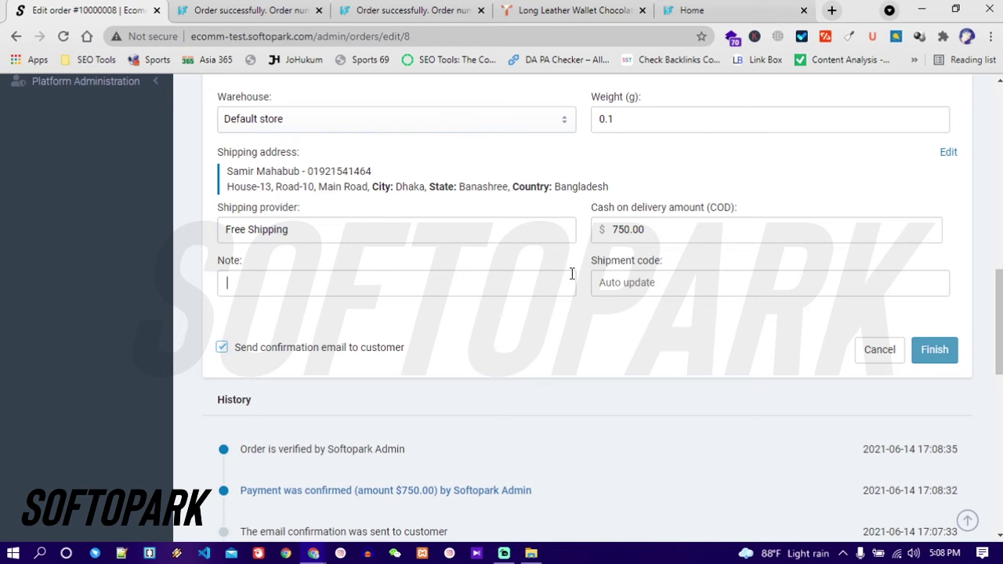
{"action": "left_click", "coordinate": [653, 279]}
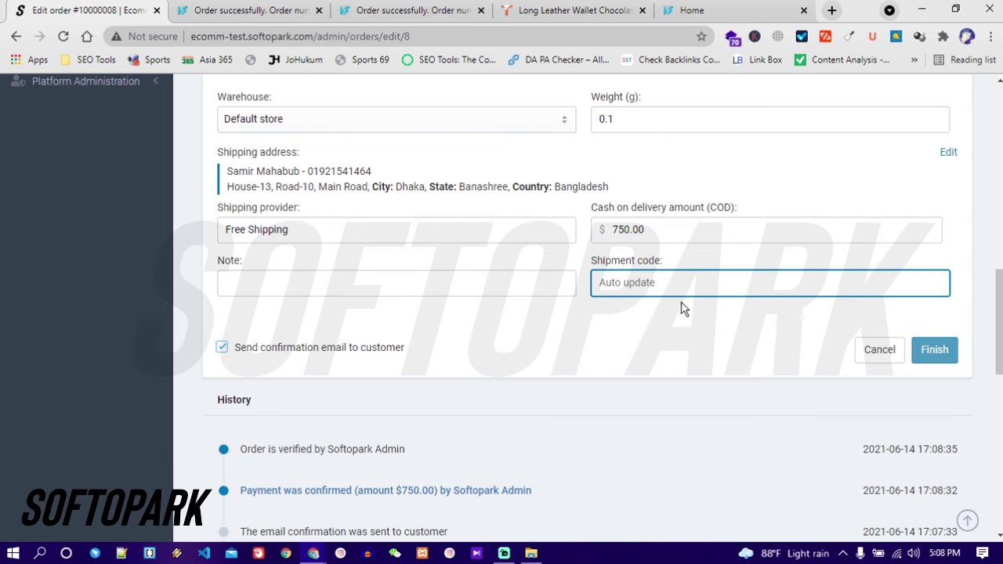
{"action": "left_click", "coordinate": [949, 352]}
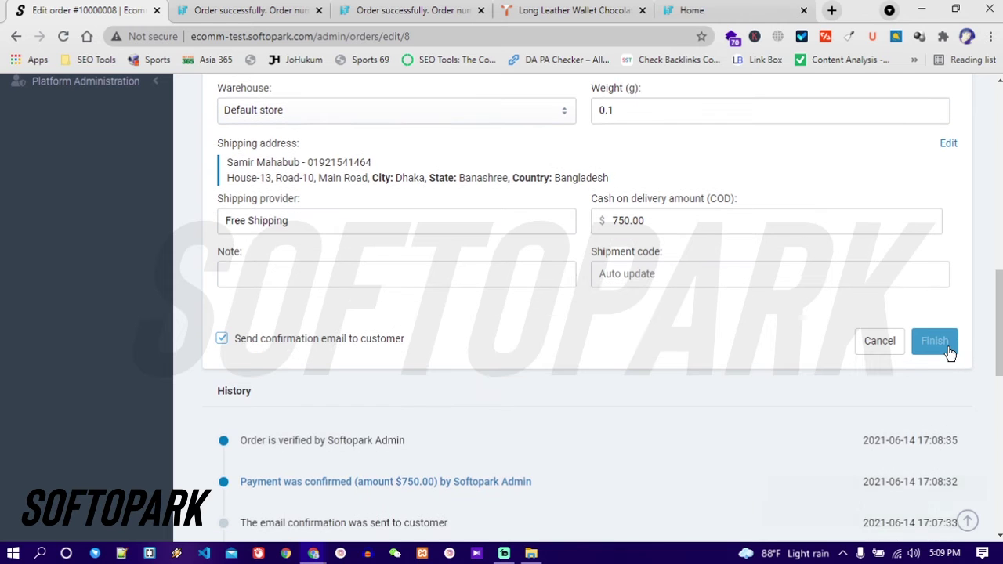
Return to the Orders list to check the newest order's statuses, and go back to the storefront's order confirmation page
{"action": "scroll", "coordinate": [253, 184], "scroll_direction": "up", "scroll_amount": 2}
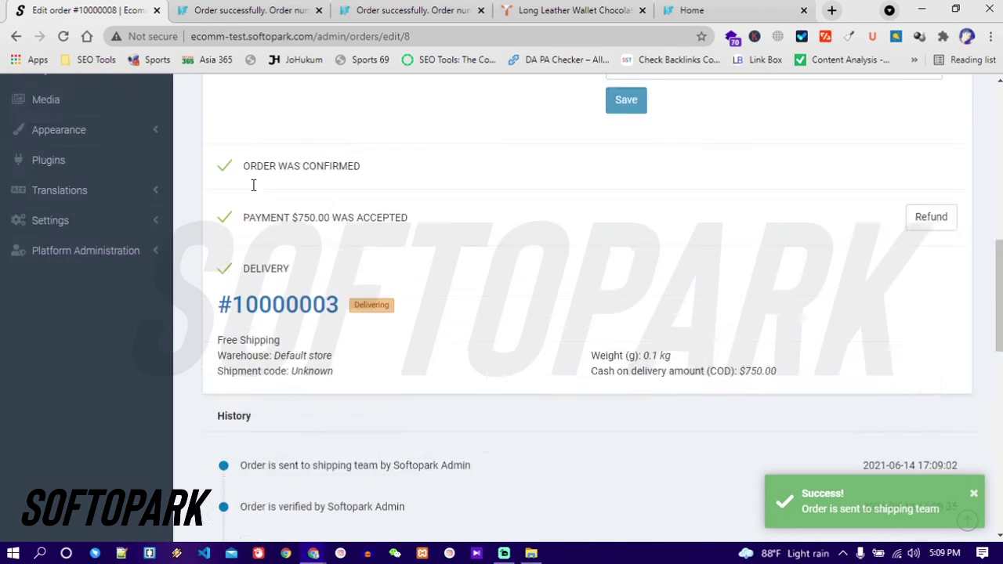
{"action": "scroll", "coordinate": [253, 185], "scroll_direction": "up", "scroll_amount": 10}
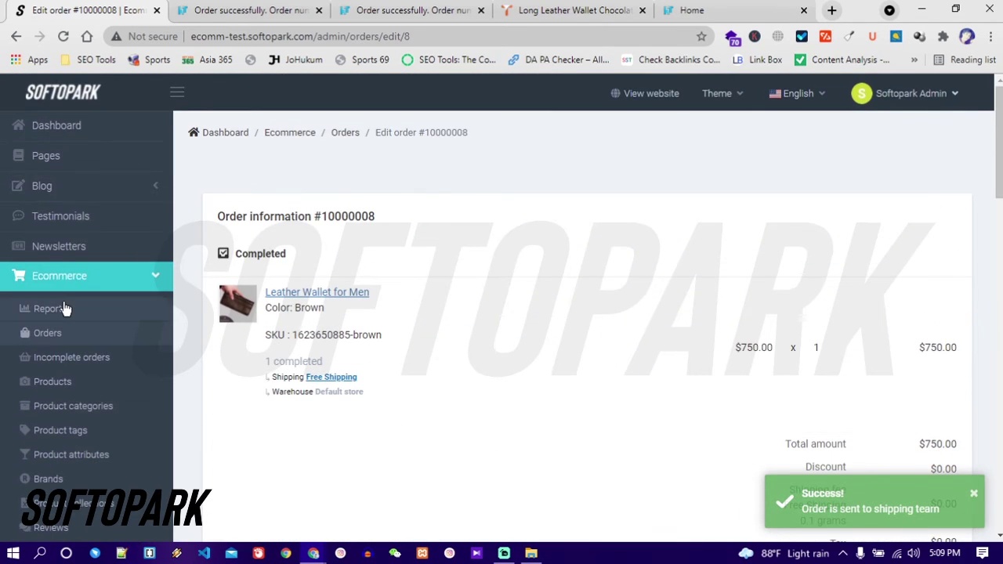
{"action": "left_click", "coordinate": [58, 337]}
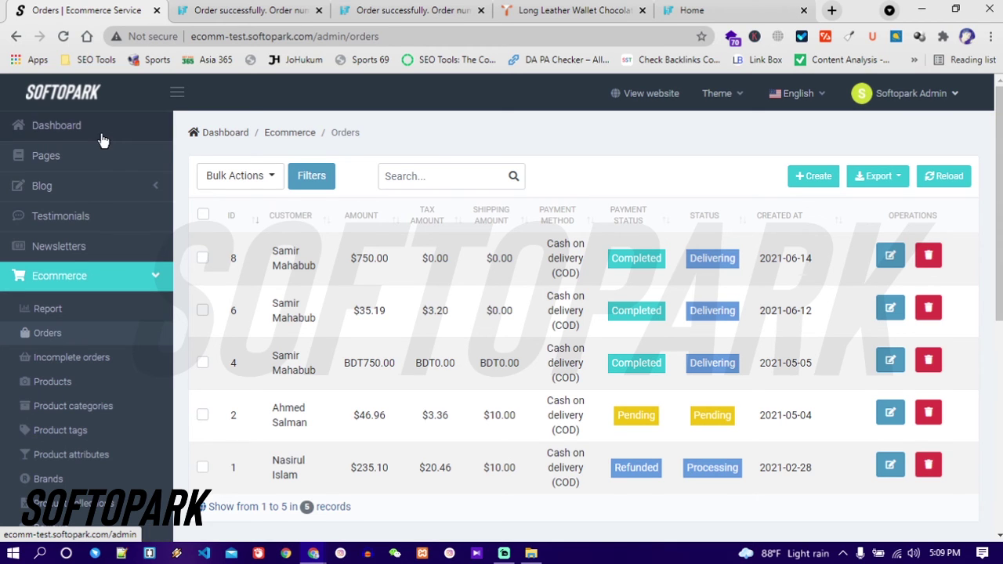
{"action": "left_click", "coordinate": [237, 10]}
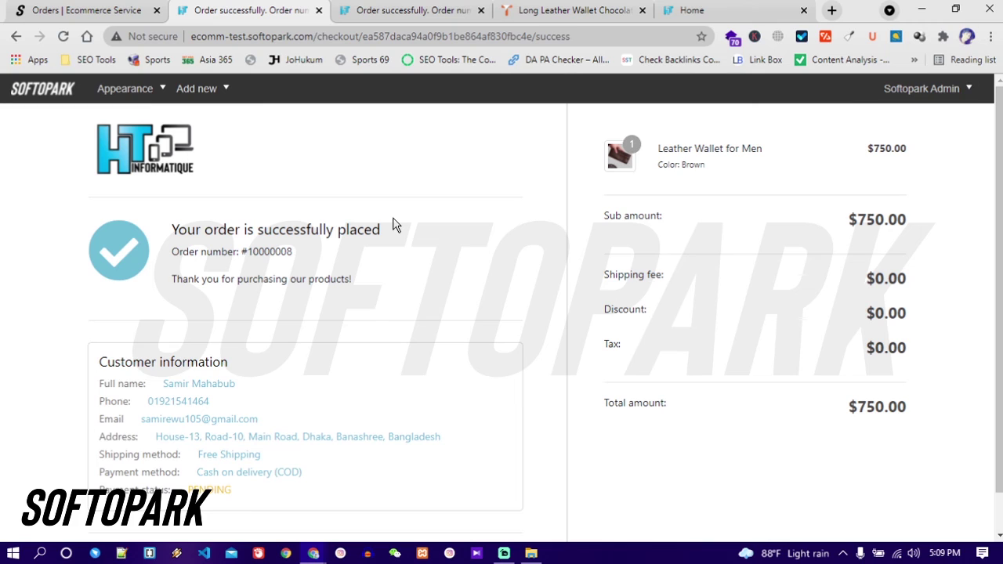